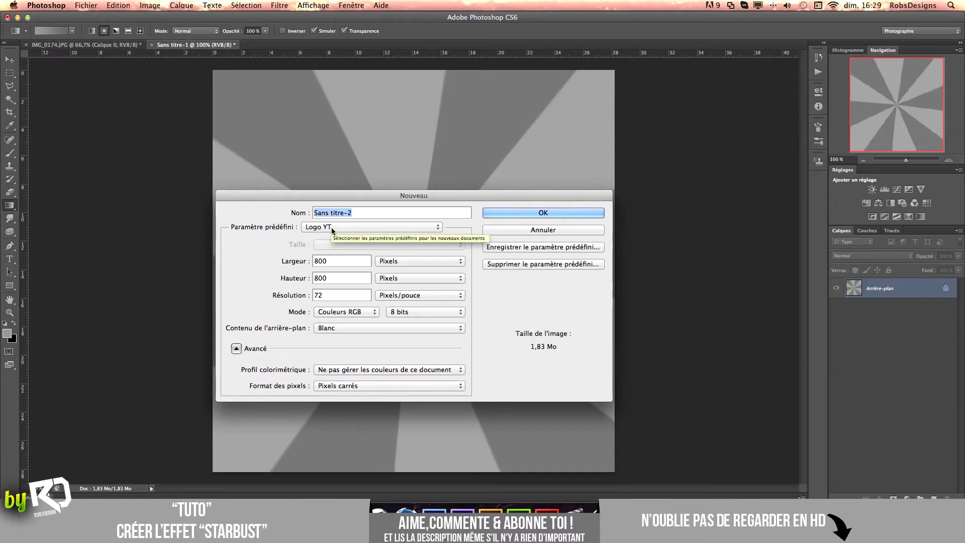
# Step: Create a new 800 × 800 pixel RGB document at 72 pixels/inch with a white background
pyautogui.click(516, 216)
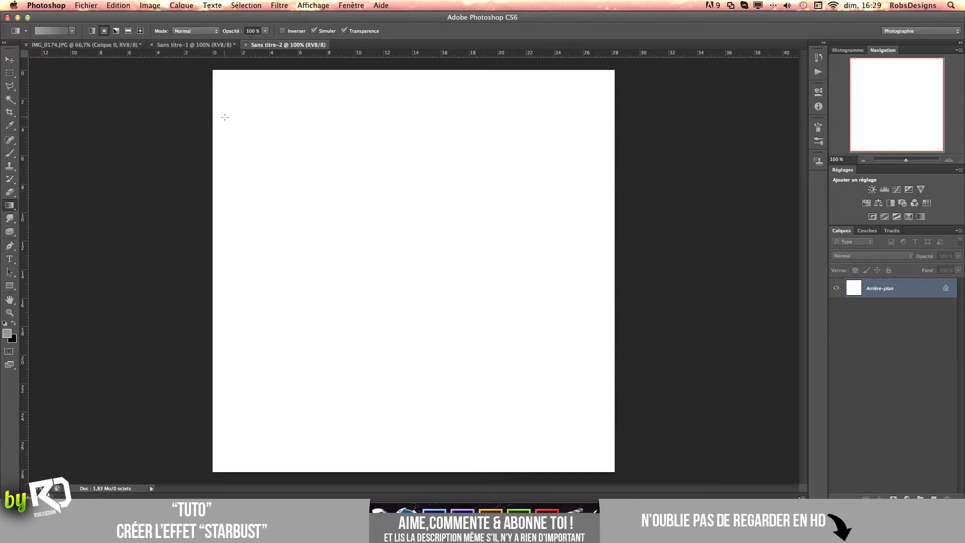
# Step: Check the custom gradient's starting grey colour stop, and switch the gradient to the "Violet, orange" preset
pyautogui.click(38, 32)
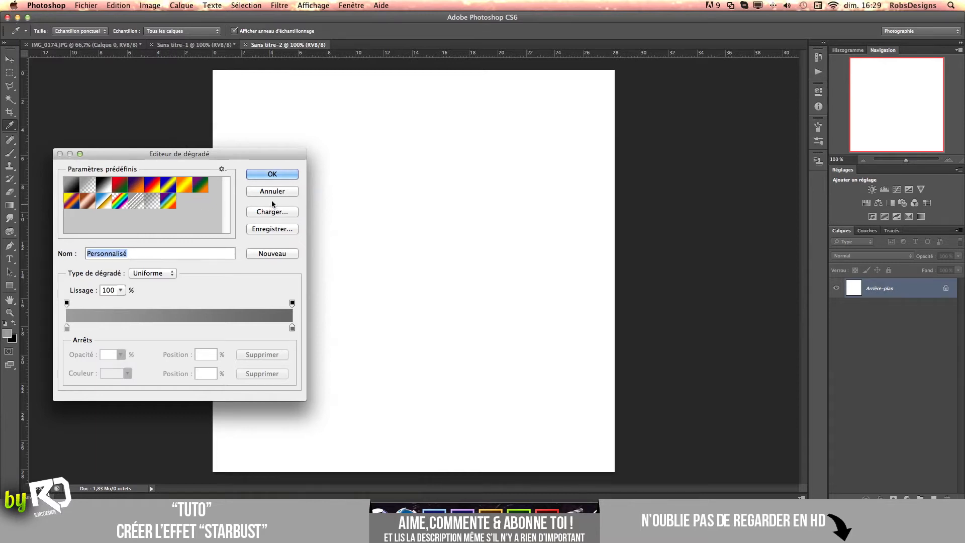
pyautogui.click(272, 174)
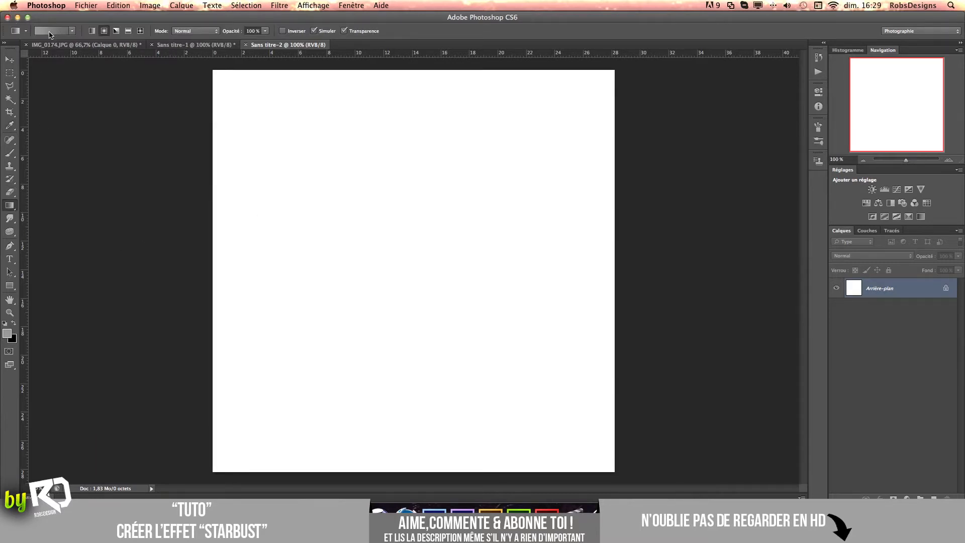
pyautogui.click(50, 32)
pyautogui.moveTo(142, 155); pyautogui.dragTo(464, 197)
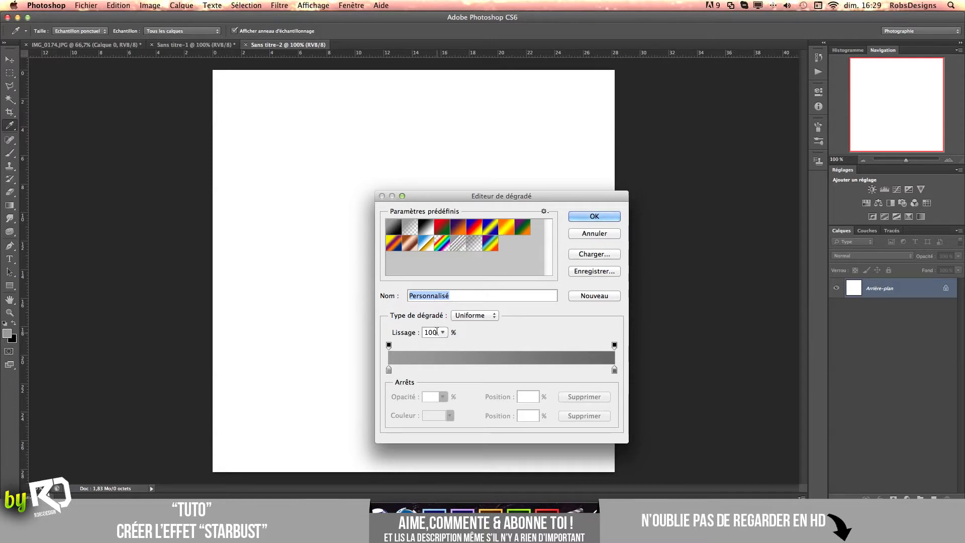
pyautogui.doubleClick(389, 371)
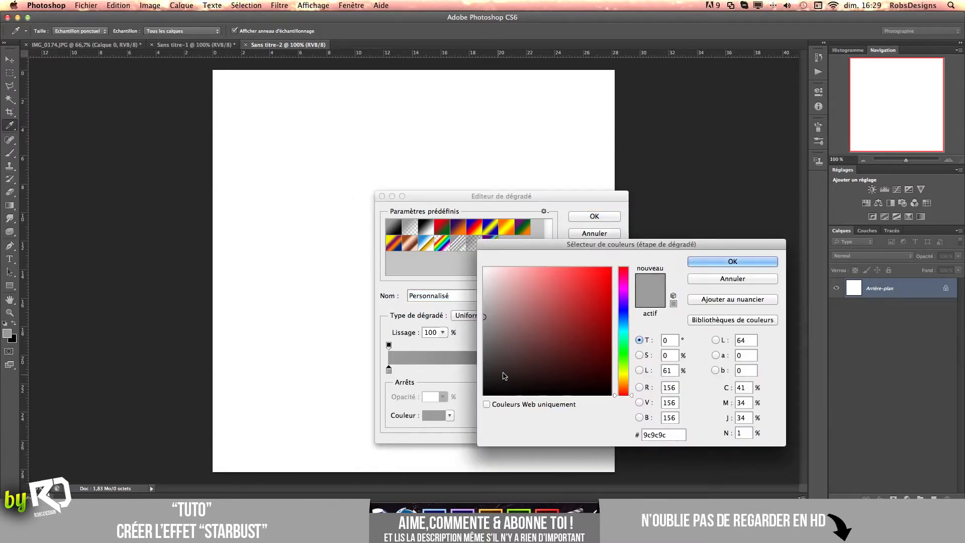
pyautogui.moveTo(488, 320); pyautogui.dragTo(482, 318)
pyautogui.click(733, 261)
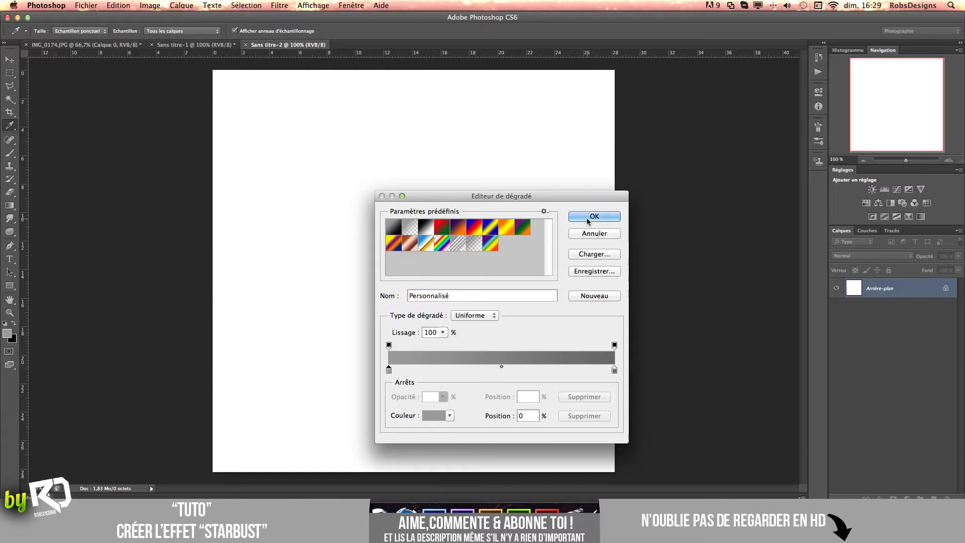
pyautogui.click(459, 230)
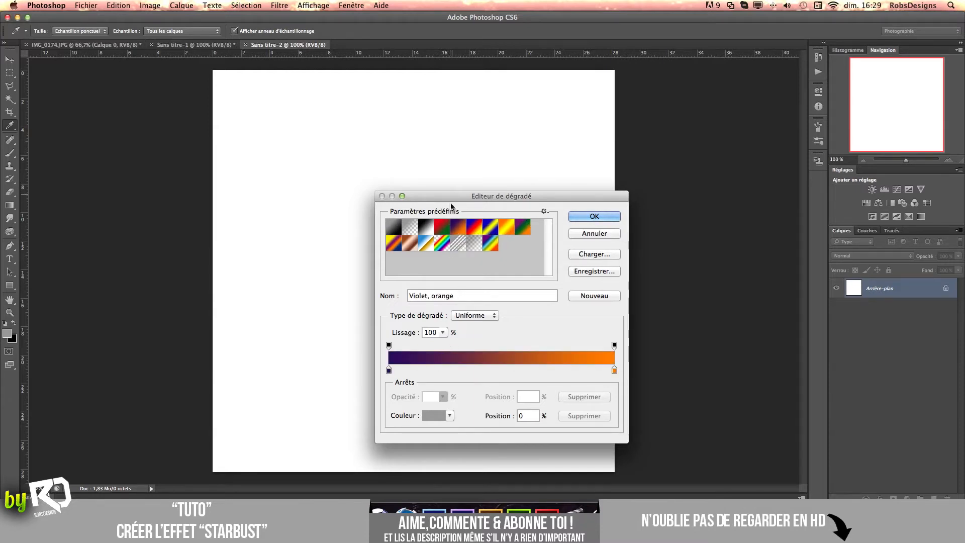
pyautogui.click(581, 220)
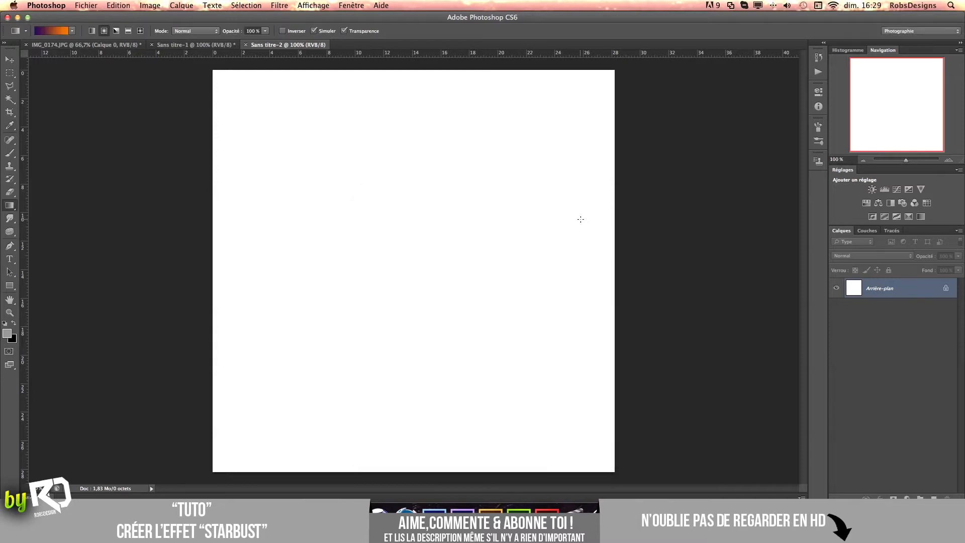
# Step: Set the gradient type to linear and place a vertical guide at the horizontal centre of the canvas
pyautogui.click(116, 32)
pyautogui.click(128, 33)
pyautogui.click(140, 33)
pyautogui.click(93, 31)
pyautogui.moveTo(25, 114); pyautogui.dragTo(414, 143)
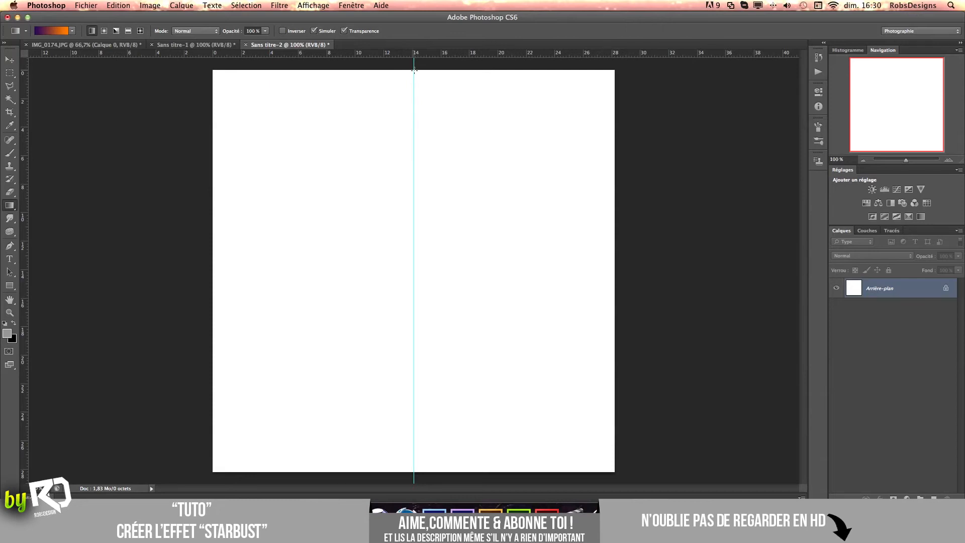
# Step: Fill the background with the gradient from the canvas's upper edge down to its lower edge along the guide, and remove the guide
pyautogui.moveTo(413, 136); pyautogui.dragTo(415, 403)
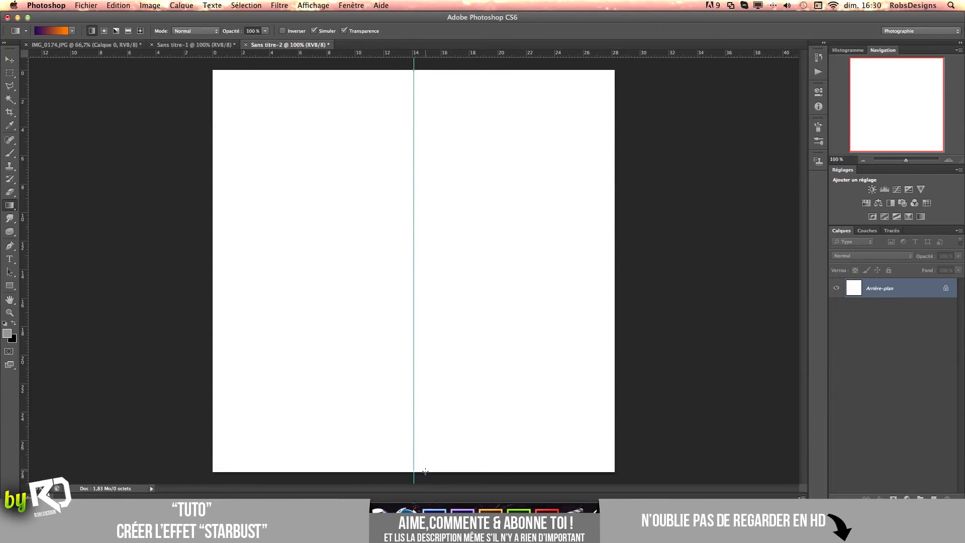
pyautogui.moveTo(425, 472); pyautogui.dragTo(425, 473)
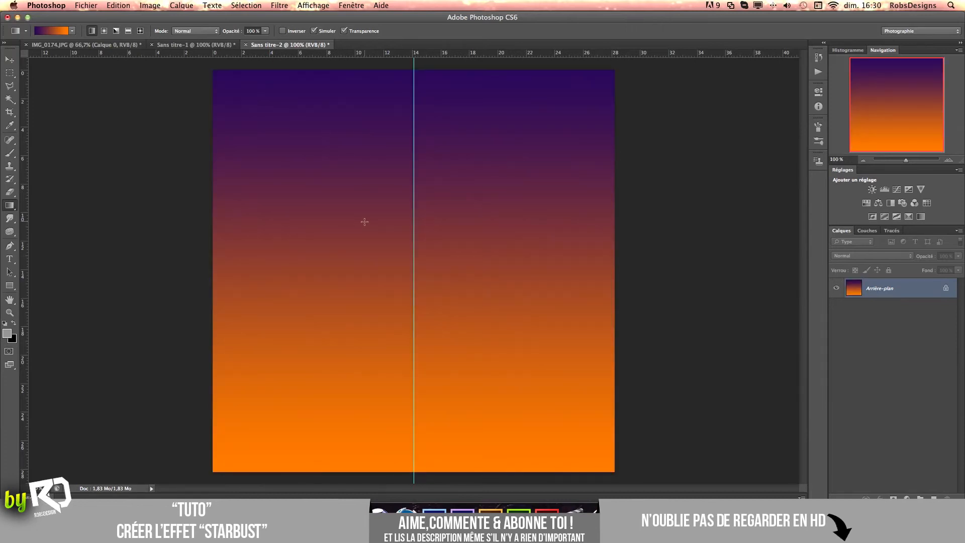
pyautogui.press('v')
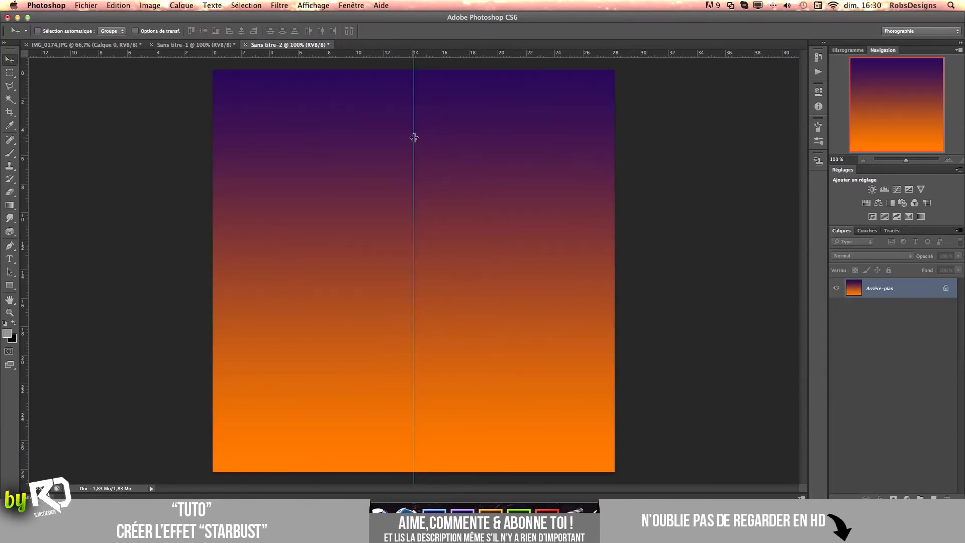
pyautogui.moveTo(414, 137); pyautogui.dragTo(10, 125)
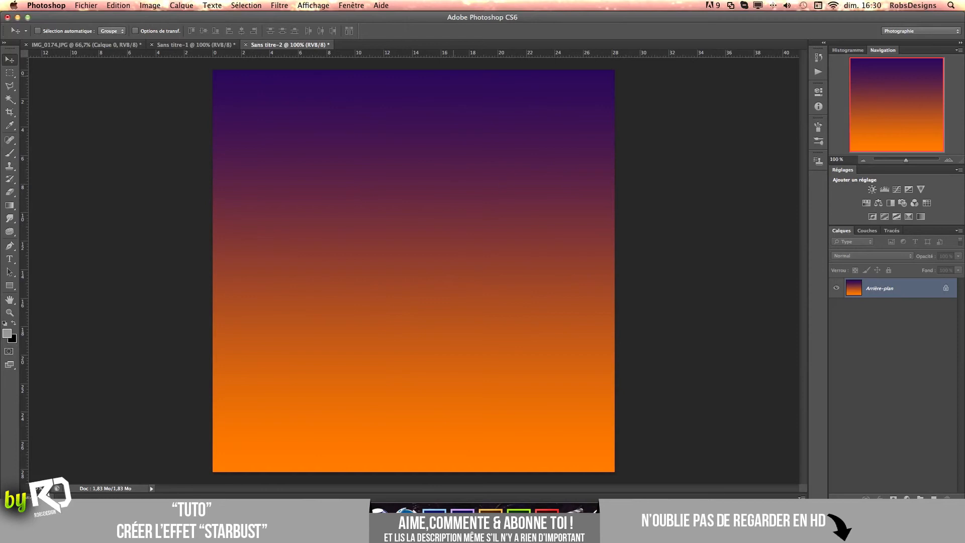
# Step: Apply the Onde (Wave) filter with 299 generators, wavelength 65 to 66, amplitude 132 to 133, scale 100% and sinusoidal shape
pyautogui.click(282, 6)
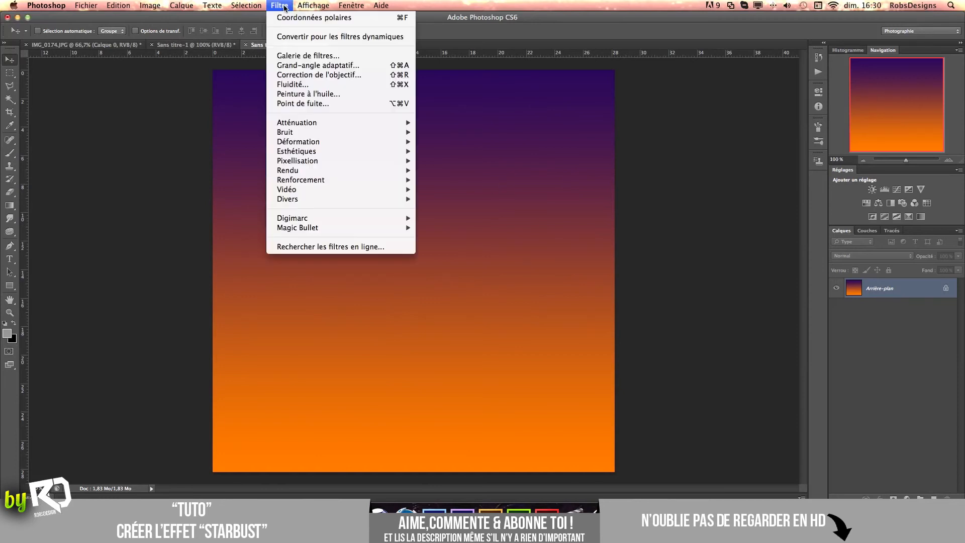
pyautogui.moveTo(298, 142)
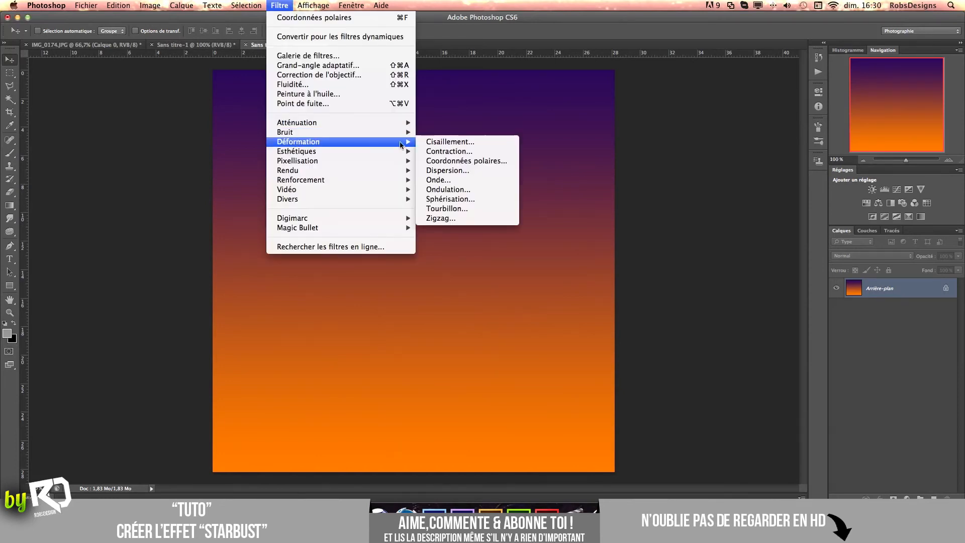
pyautogui.click(456, 183)
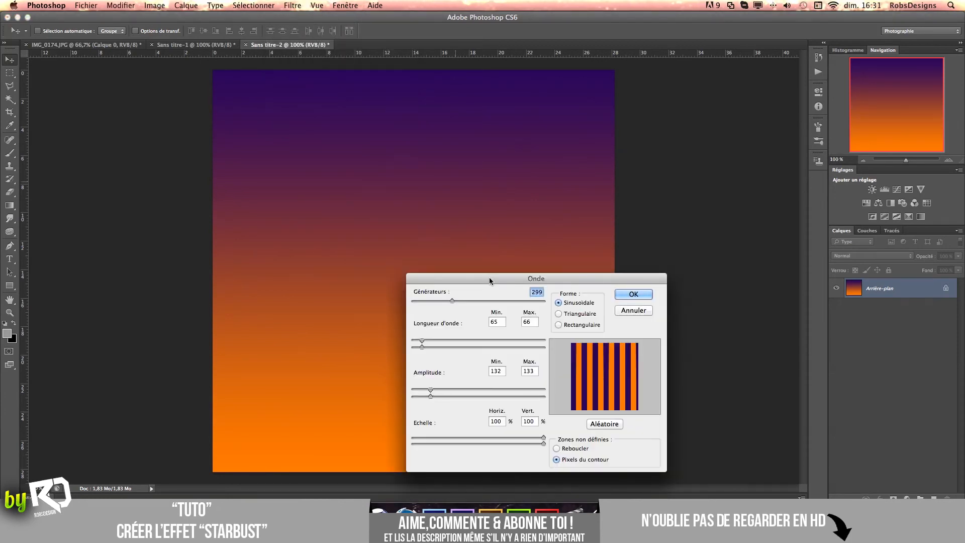
pyautogui.moveTo(489, 276); pyautogui.dragTo(576, 271)
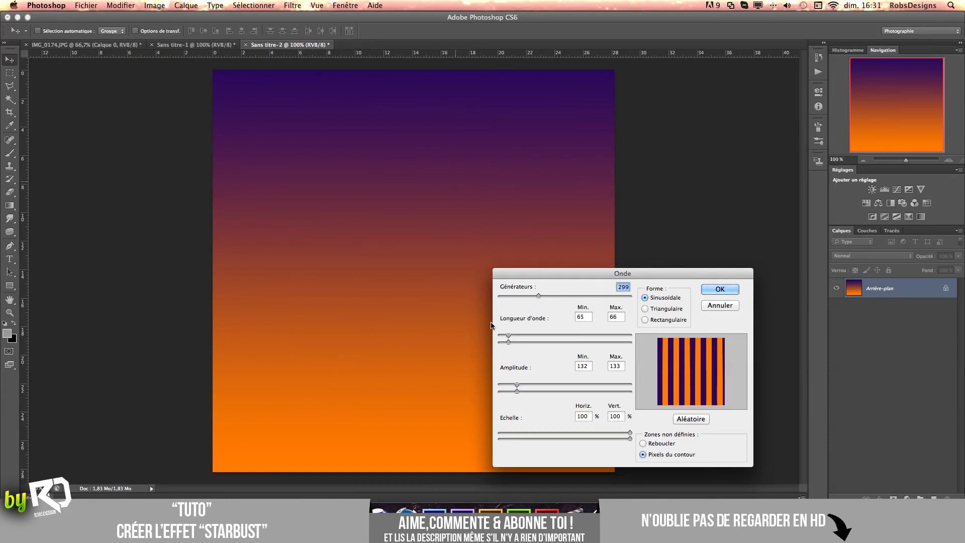
pyautogui.press('Tab')
pyautogui.moveTo(583, 274); pyautogui.dragTo(561, 211)
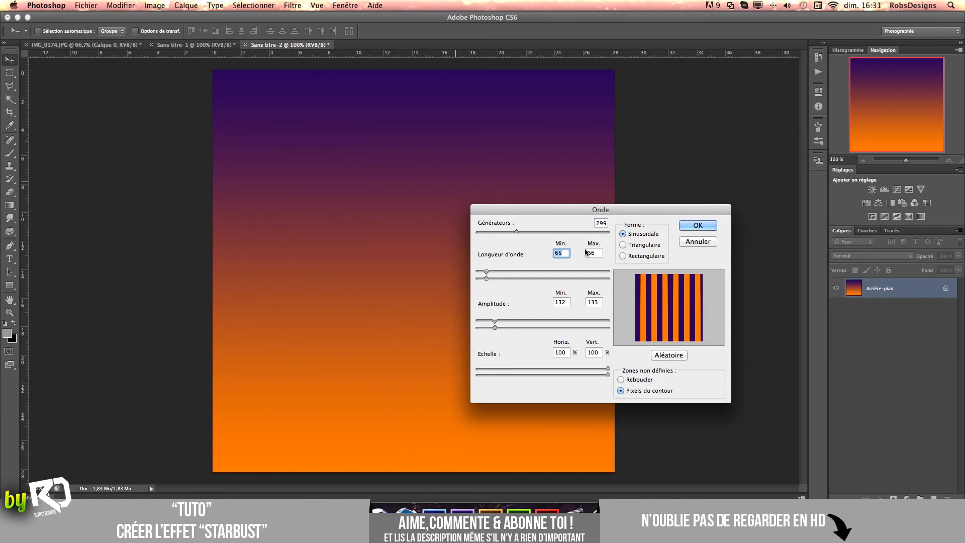
pyautogui.click(693, 225)
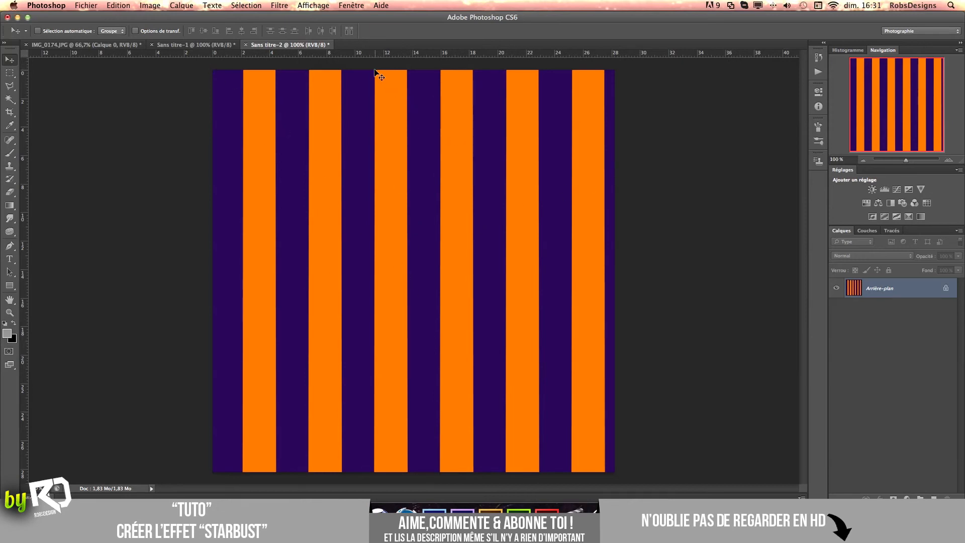
# Step: Apply the Coordonnées polaires filter to the striped background using the Rectangulaire en polaire option
pyautogui.click(279, 6)
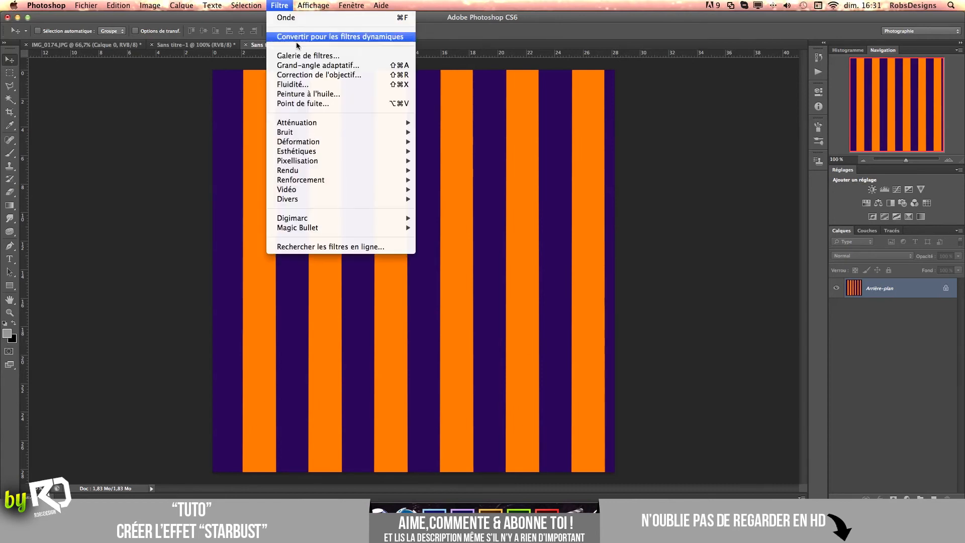
pyautogui.moveTo(310, 144)
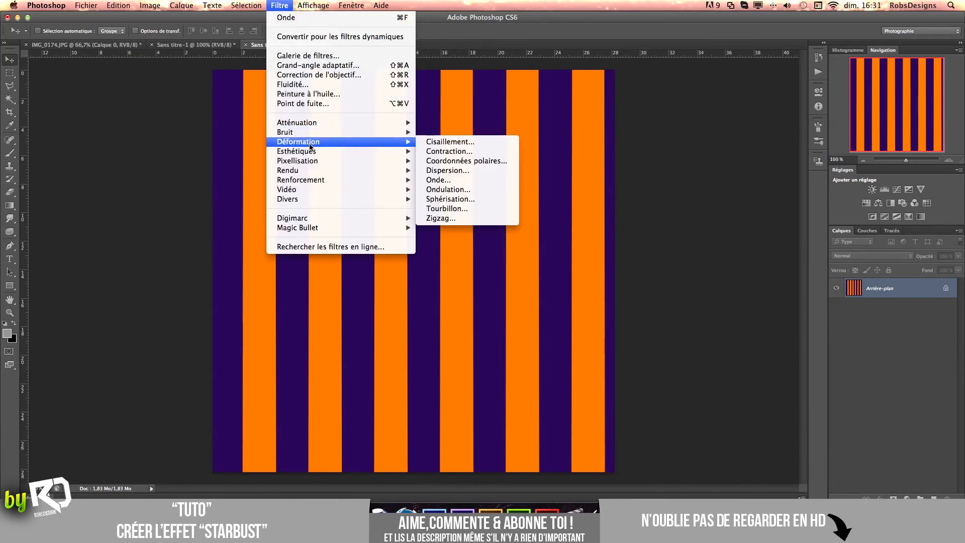
pyautogui.click(478, 161)
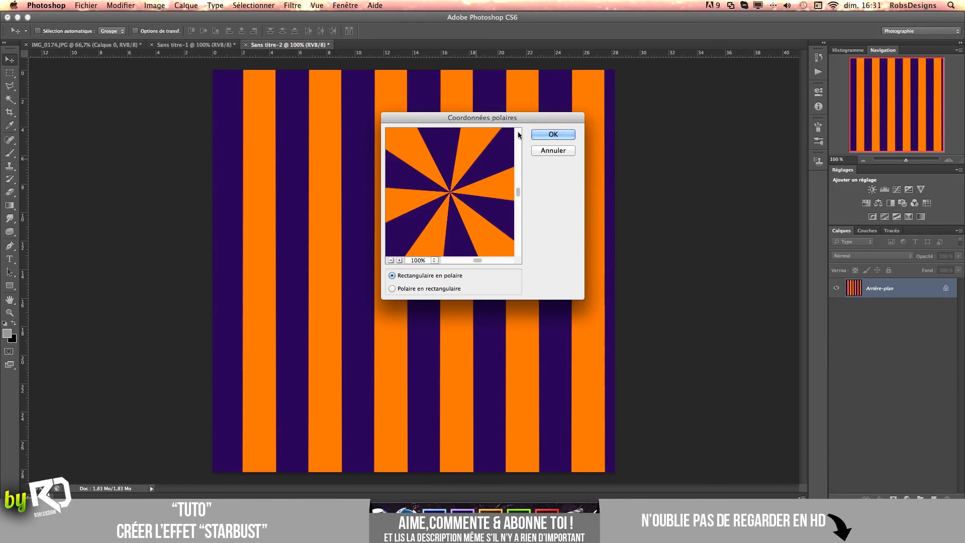
pyautogui.moveTo(517, 120); pyautogui.dragTo(718, 143)
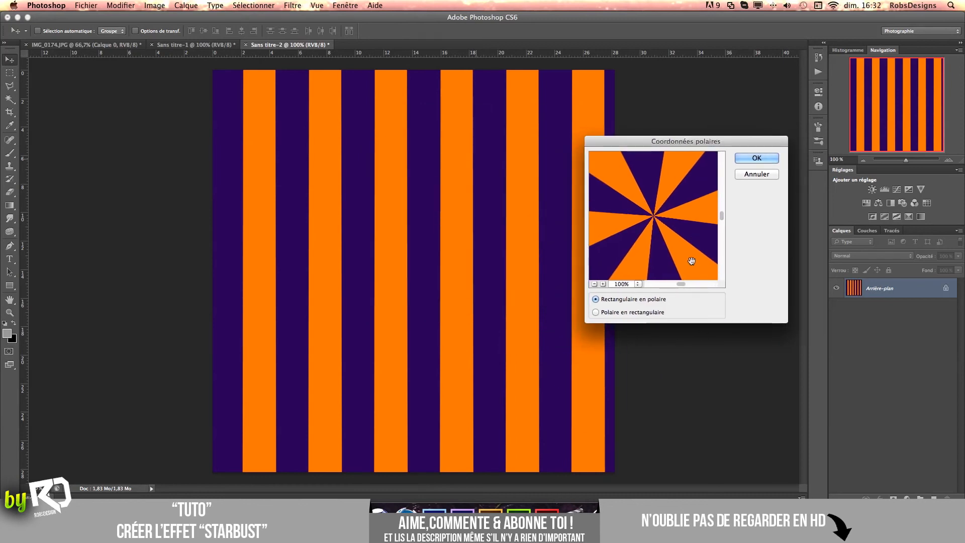
pyautogui.click(627, 311)
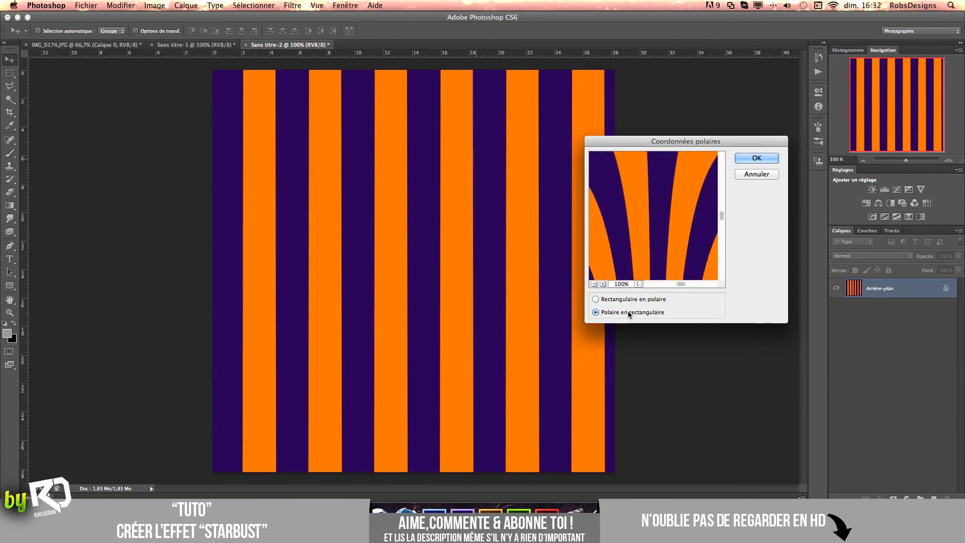
pyautogui.click(661, 300)
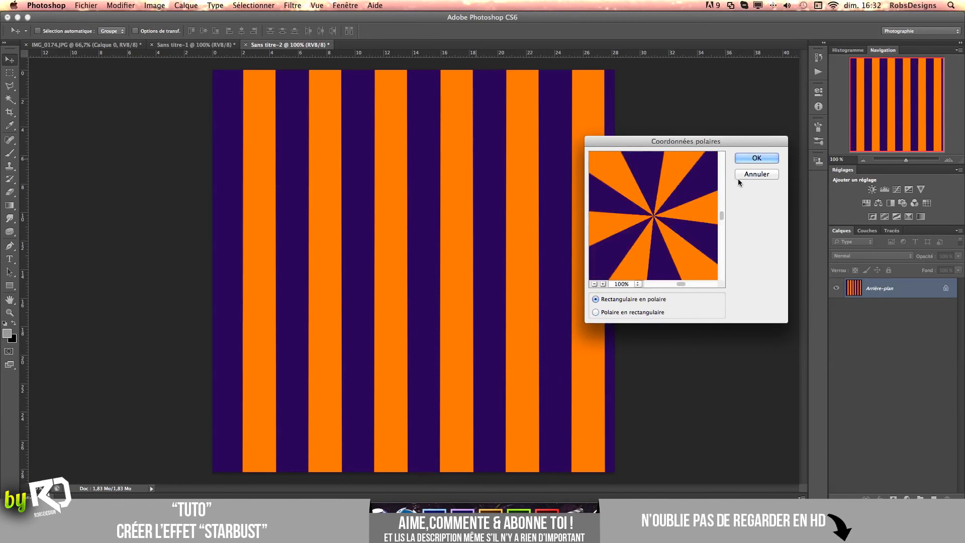
pyautogui.click(747, 161)
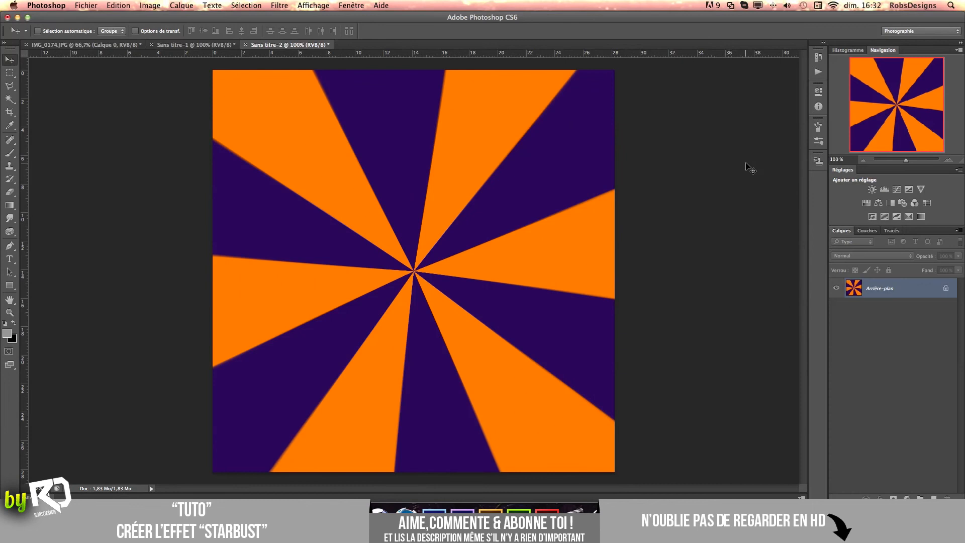